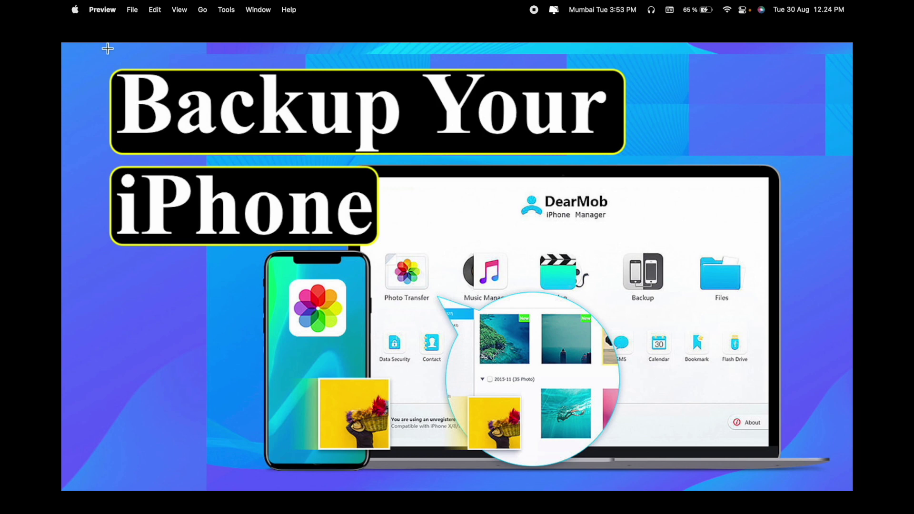
Step: Take the Backup Your iPhone thumbnail out of full screen and bring the YouTube channel page forward
key(Escape)
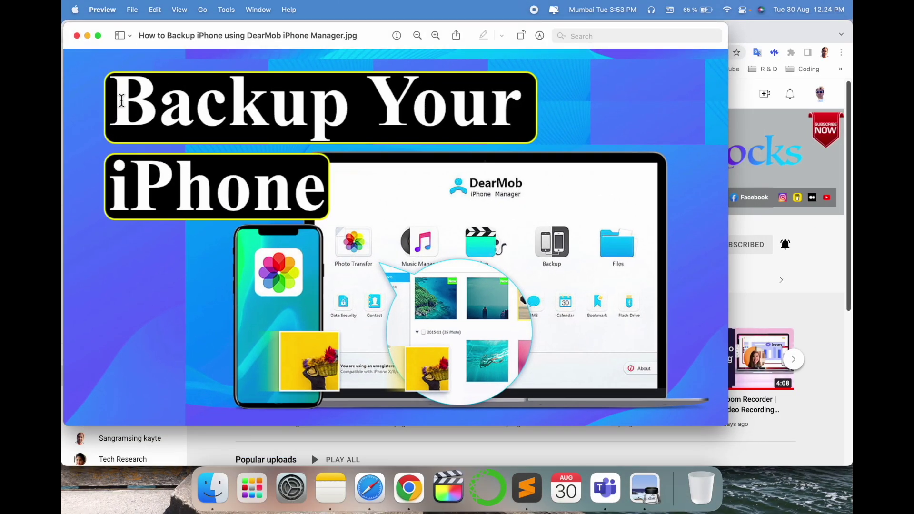
click(794, 292)
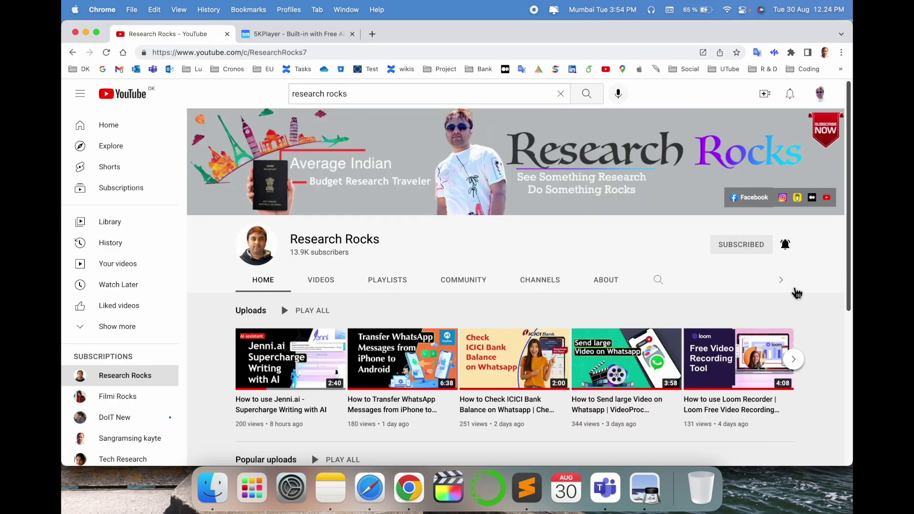
Step: Replace the 5KPlayer tab with a Google search for the DearMob dmg link and open the first result
click(353, 34)
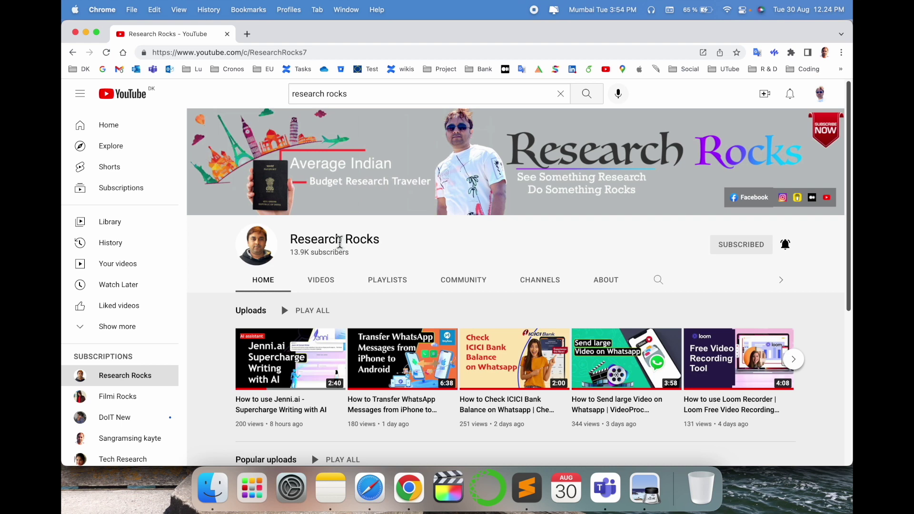
click(247, 33)
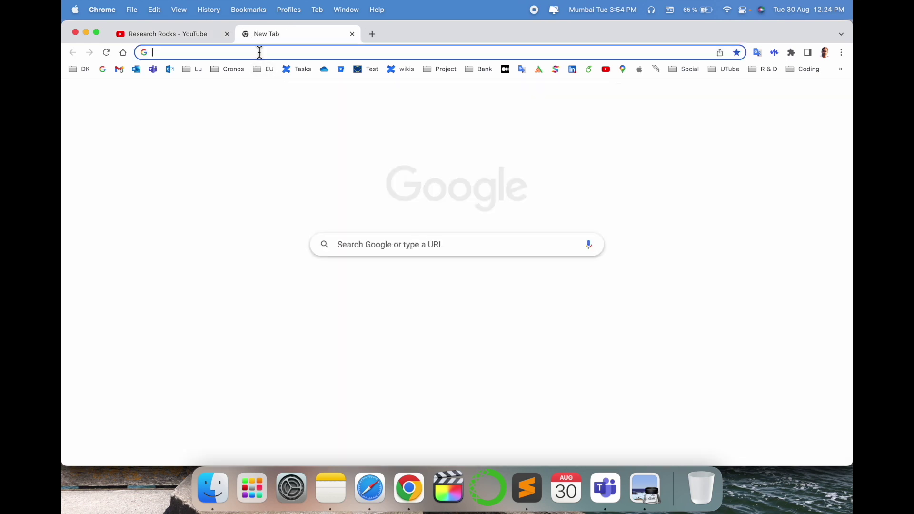
click(410, 291)
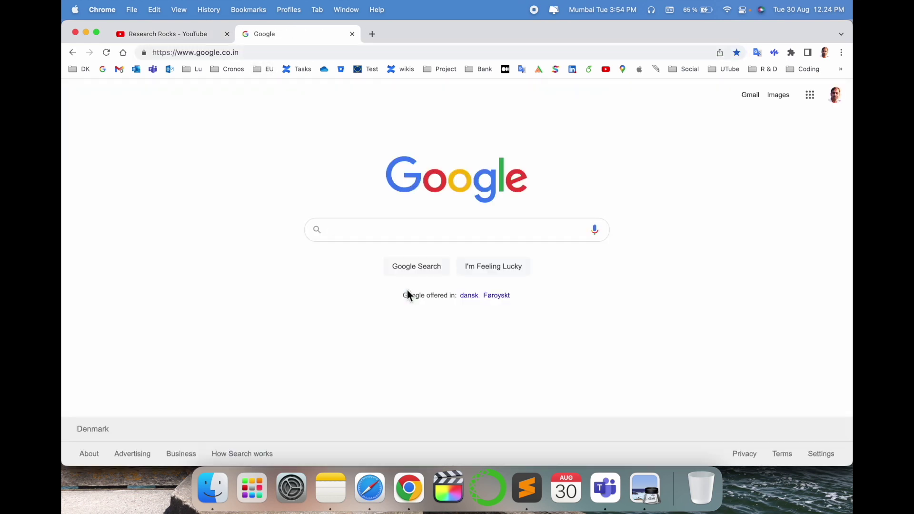
text(https://www.5kplayer.com/download/dearmob-iphone-manager.dmg)
key(Return)
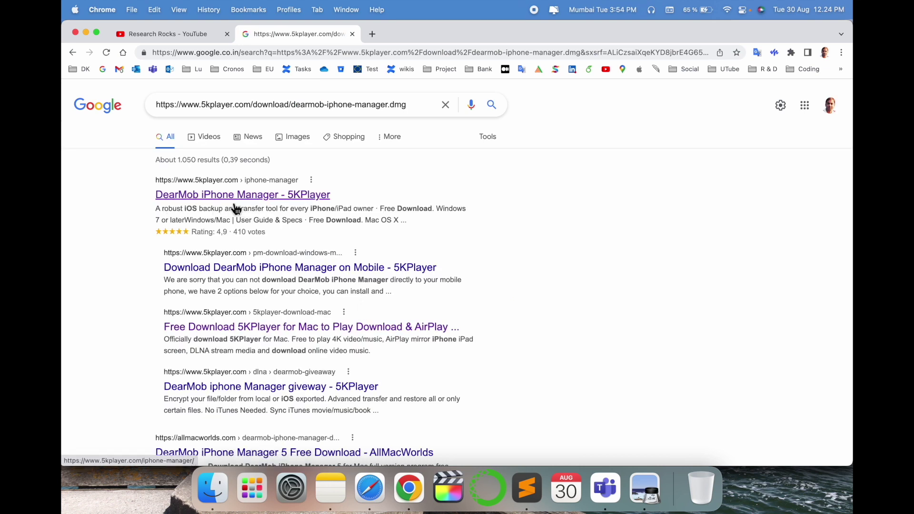
click(324, 199)
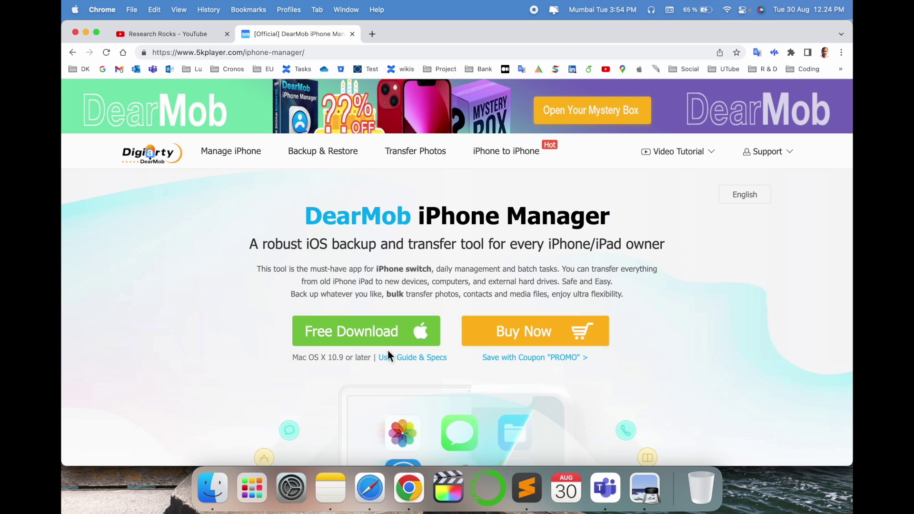
Step: Download the free Mac DearMob dmg and copy the app into Applications, replacing the existing copy
click(379, 339)
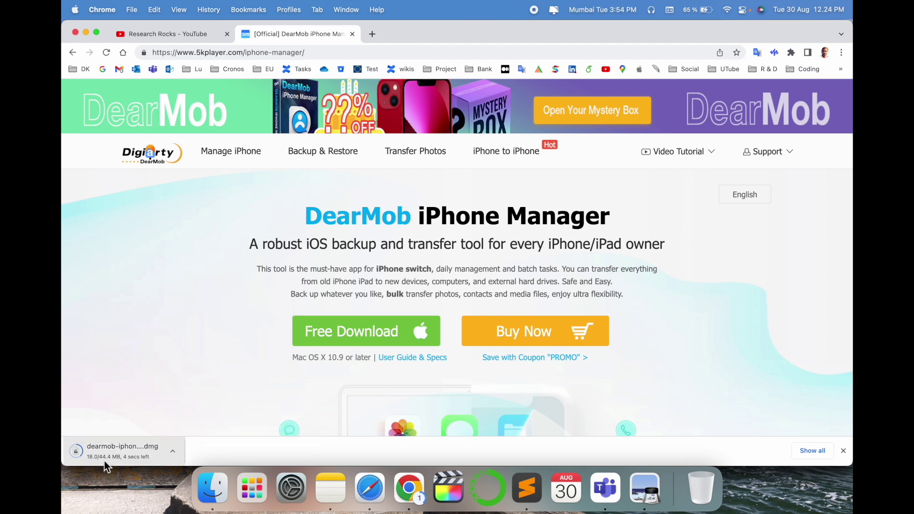
click(106, 462)
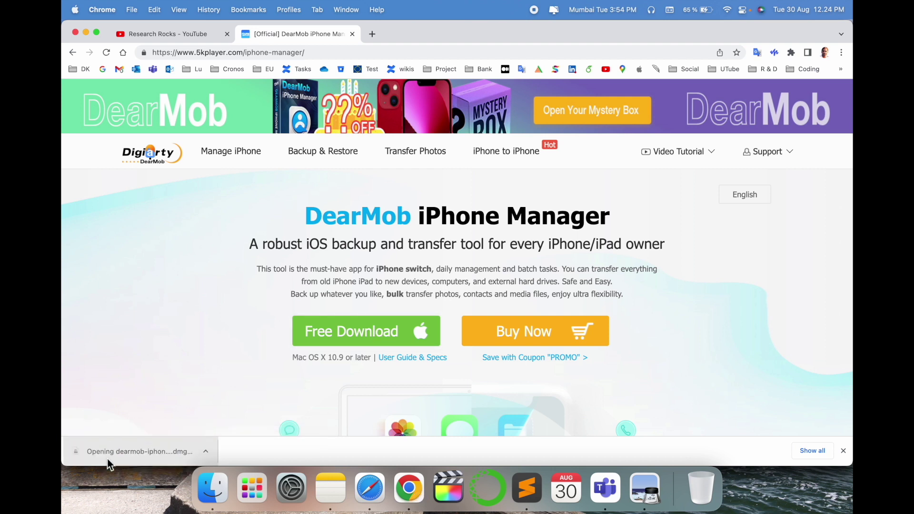
drag(244, 177, 395, 173)
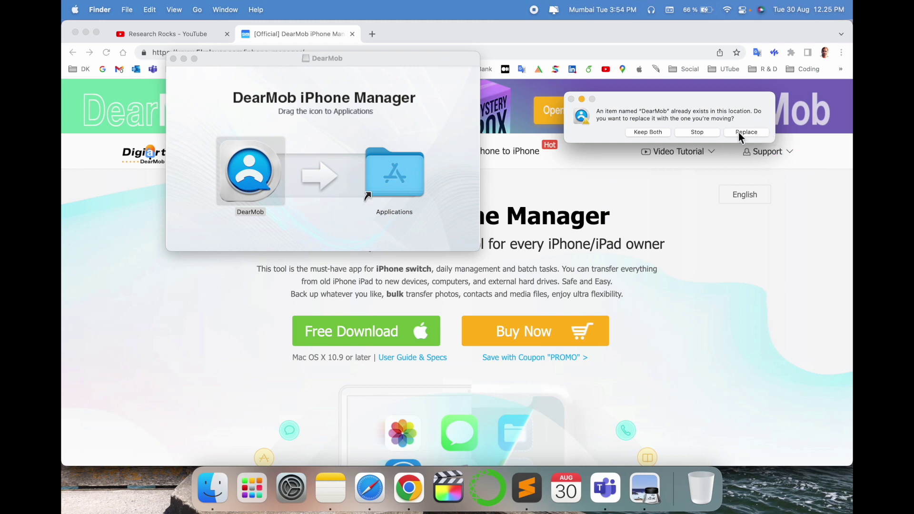
click(697, 135)
key(super+w)
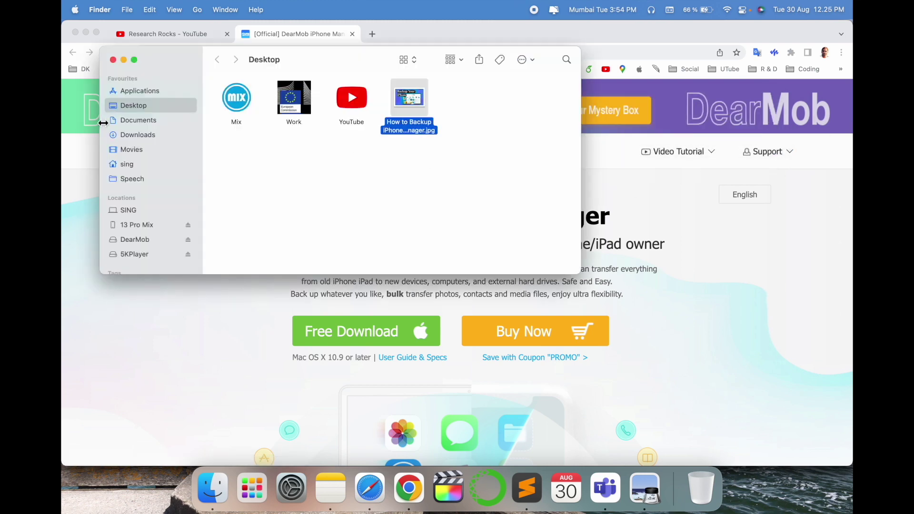
key(super+w)
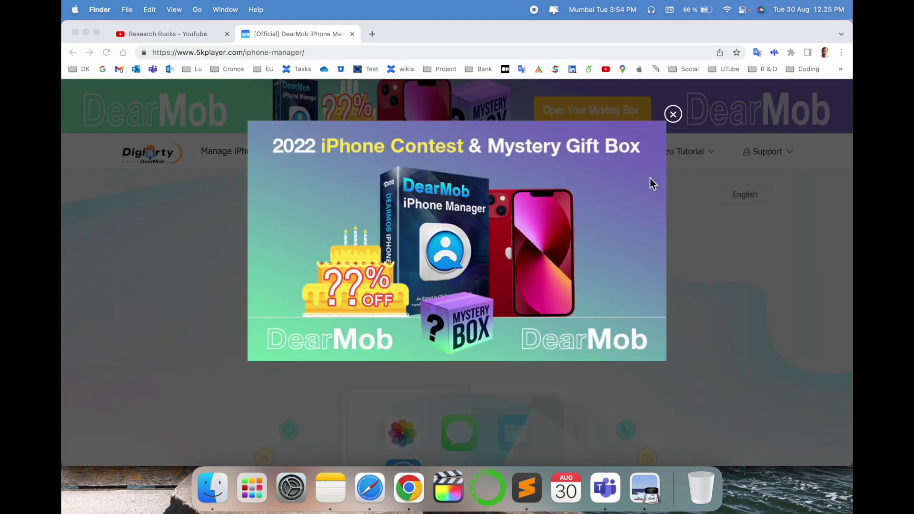
Step: Dismiss the contest popup and scroll through the DearMob feature list, ending at the page top
click(673, 115)
scroll(491, 334, down, 5)
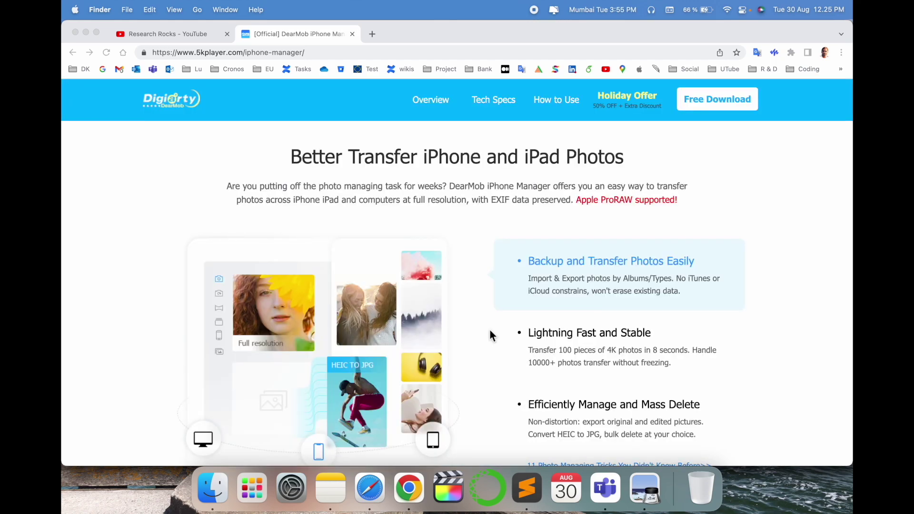
scroll(490, 330, down, 4)
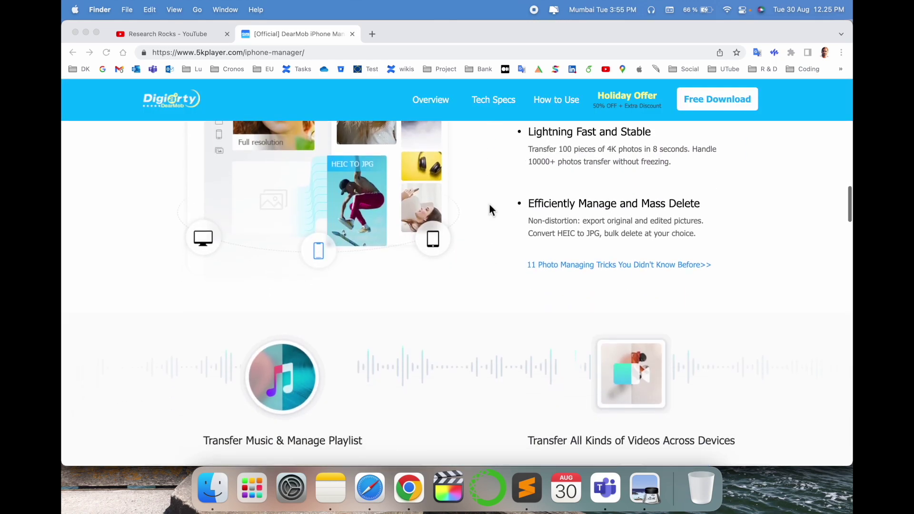
scroll(504, 200, up, 10)
scroll(485, 207, down, 20)
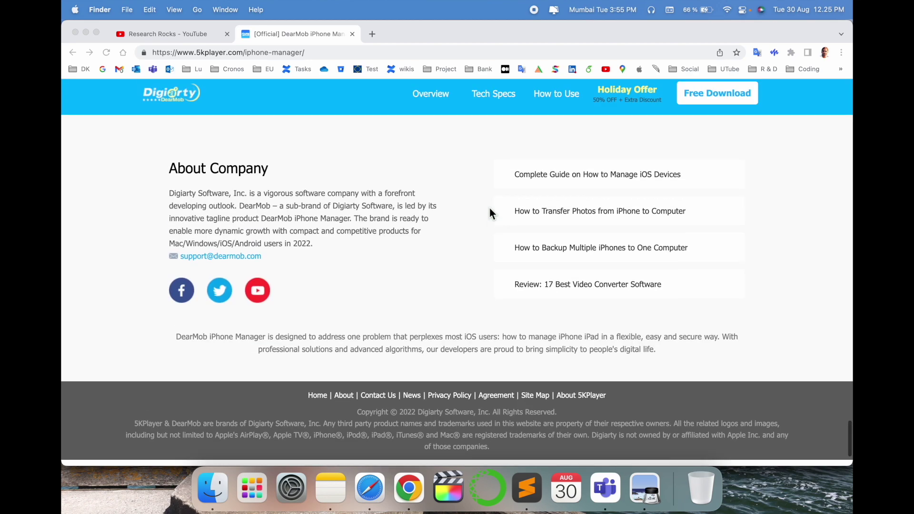
scroll(490, 213, up, 15)
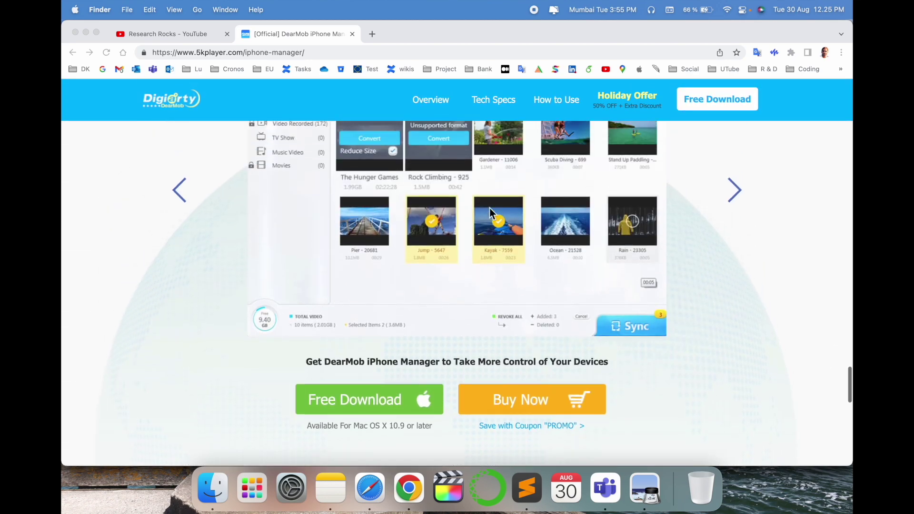
scroll(489, 212, up, 15)
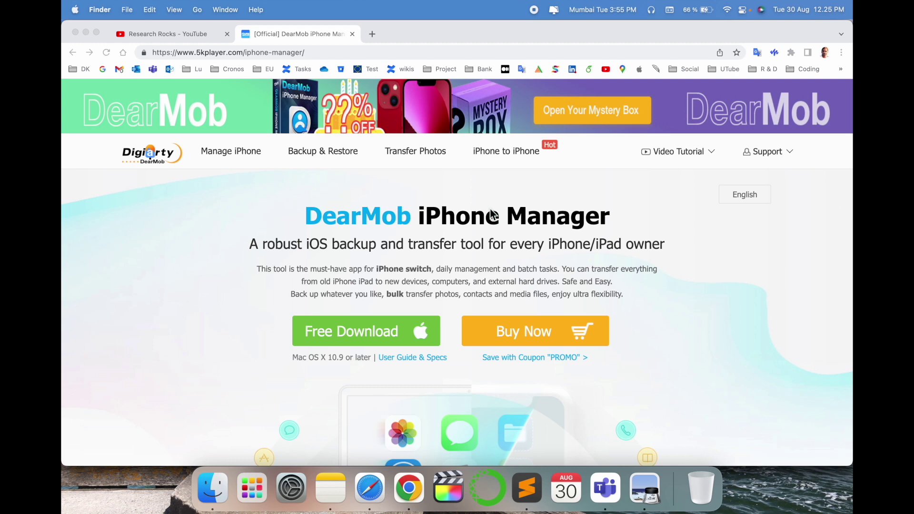
click(252, 488)
Step: Launch DearMob, confirm the 13 Pro Mix iPhone in the device list, and view its 0-item Files section
click(737, 394)
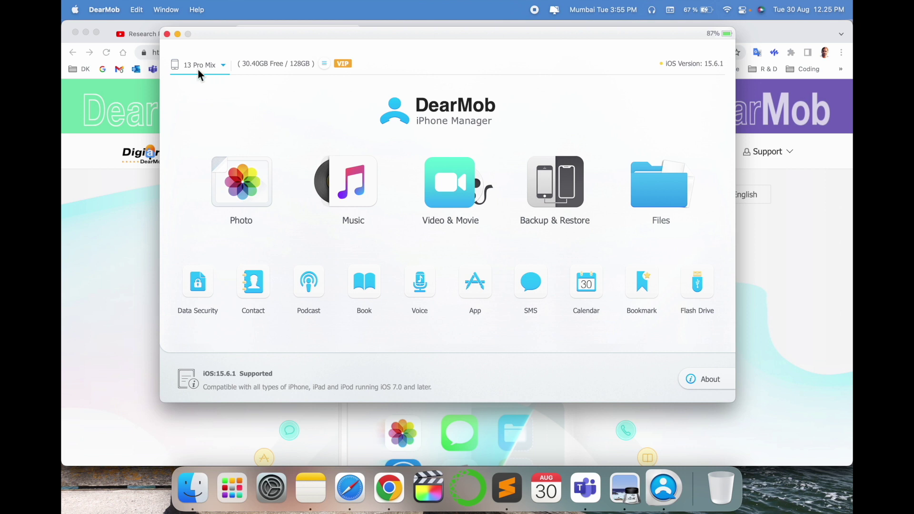
click(199, 69)
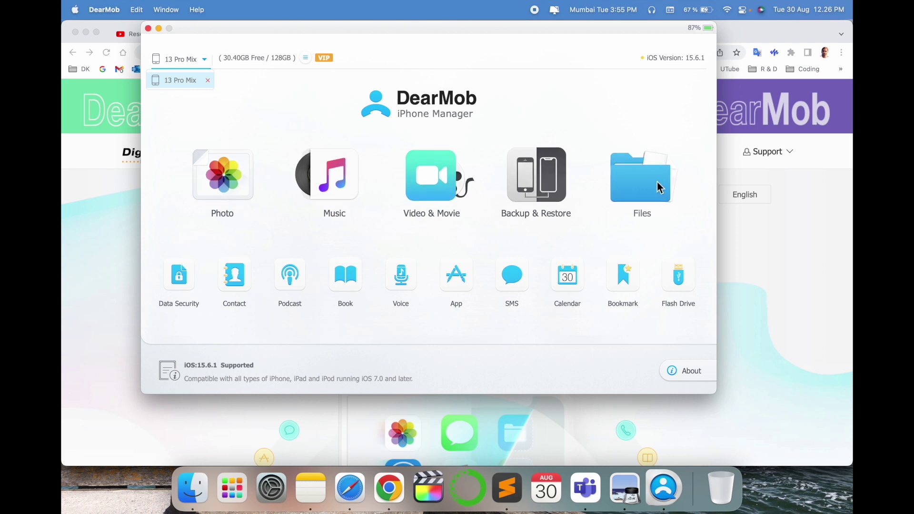
click(621, 186)
click(620, 183)
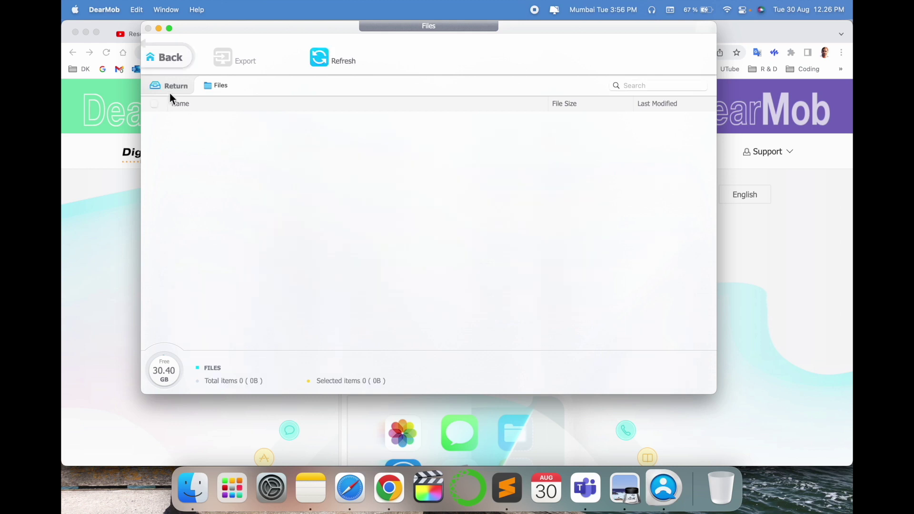
click(164, 60)
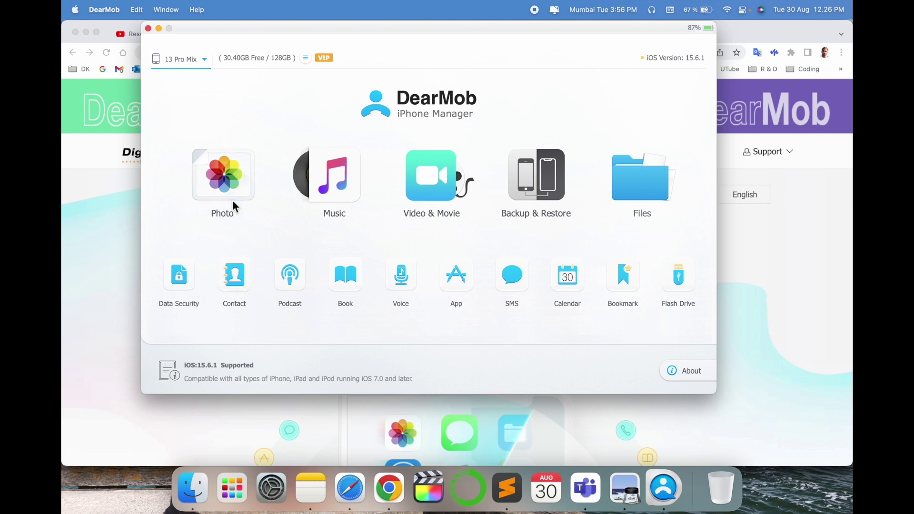
Step: In the 2554-photo camera roll, toggle Select All off and marquee-select the first 15 thumbnails
click(237, 176)
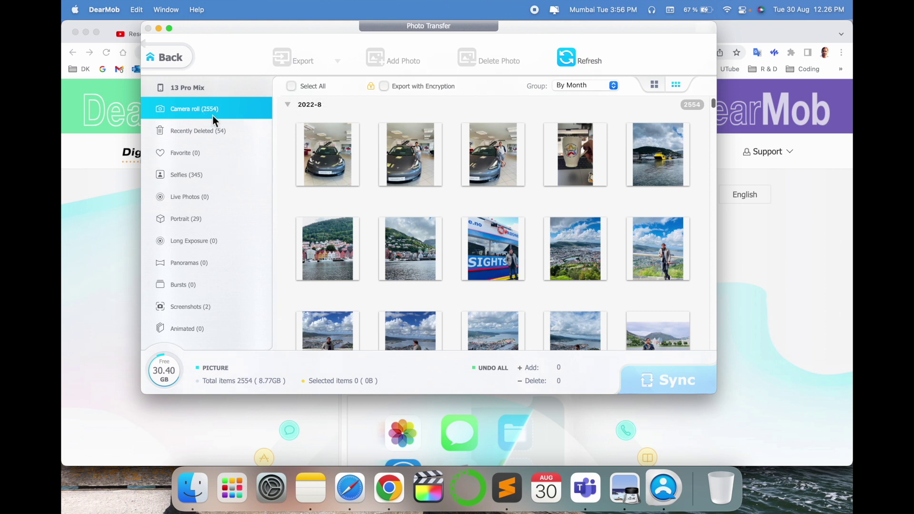
click(293, 90)
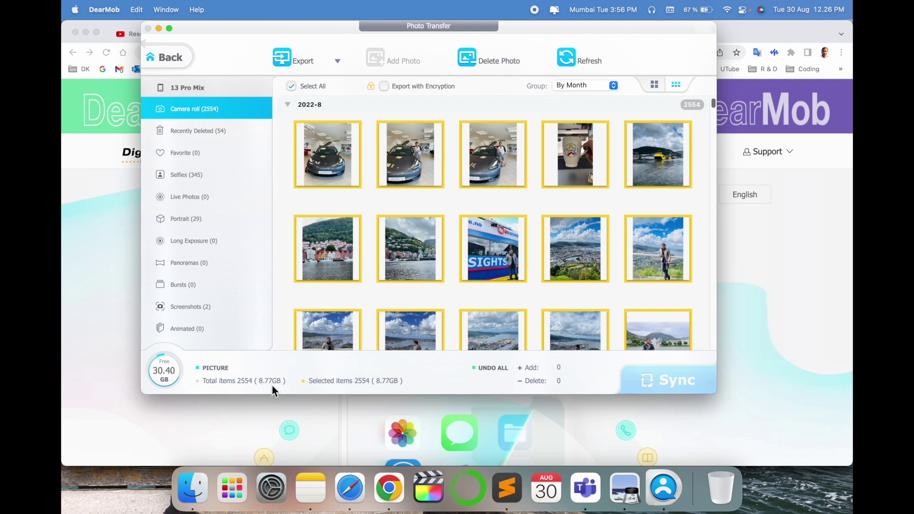
click(292, 87)
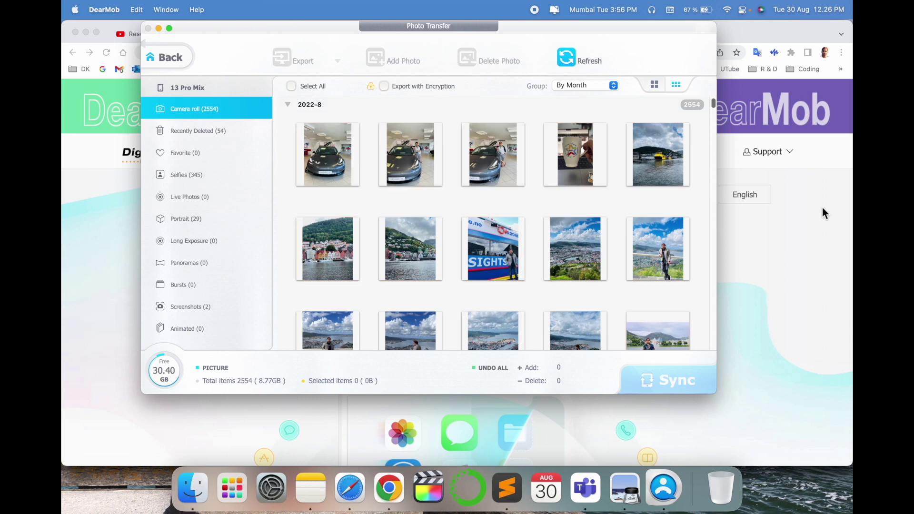
drag(710, 159, 350, 334)
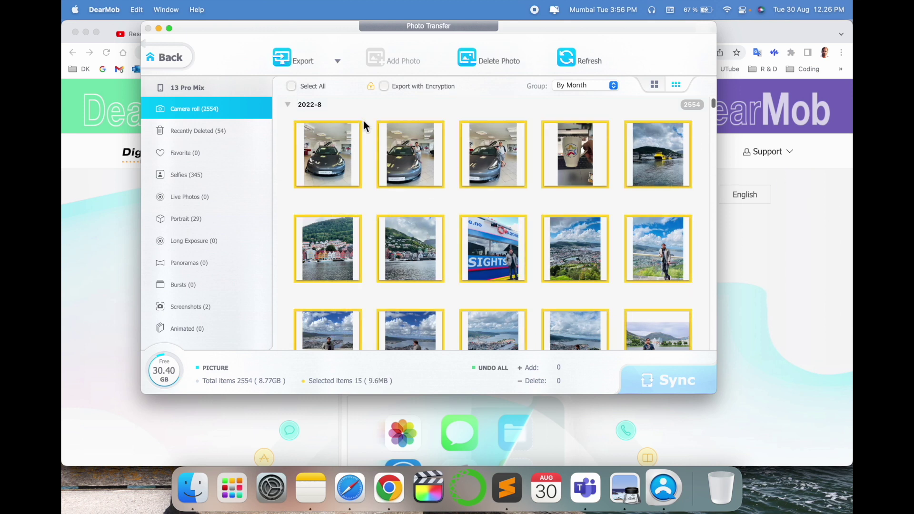
Step: Export the 15 selected photos (9.6MB) as JPGs to the Desktop
click(304, 62)
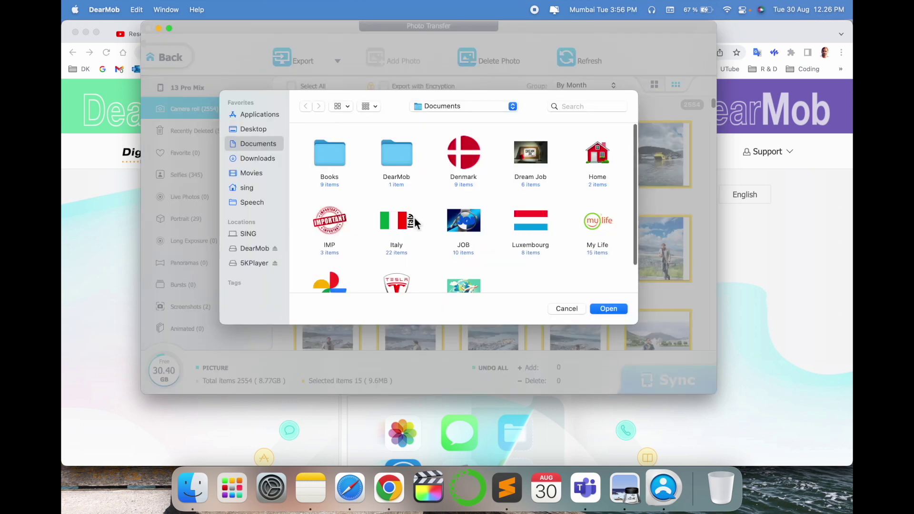
click(245, 130)
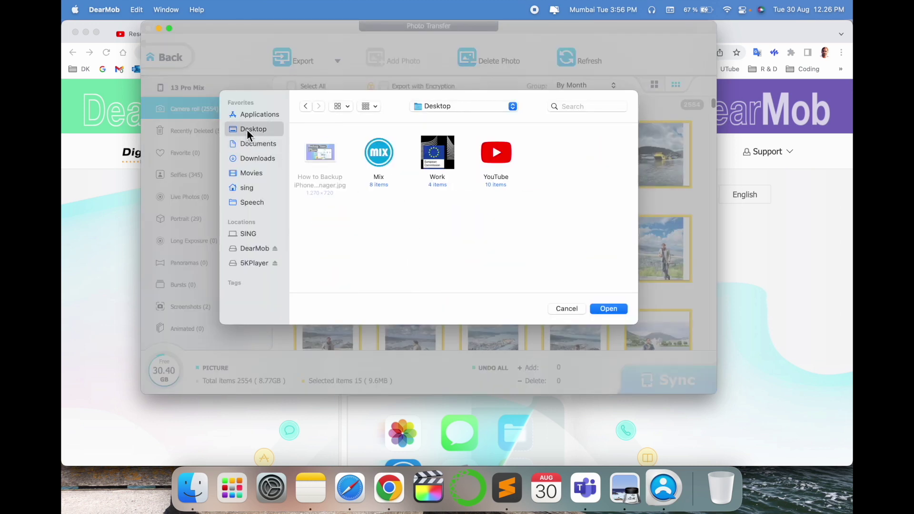
right_click(372, 202)
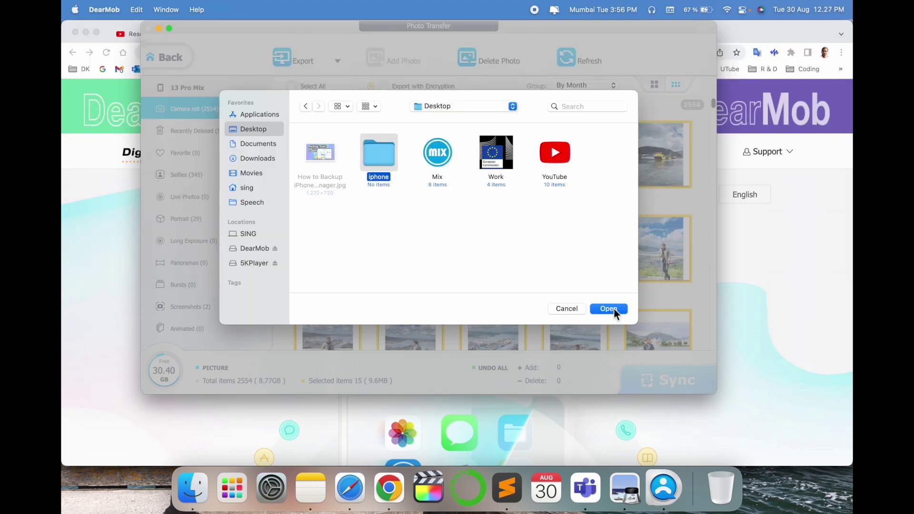
click(611, 309)
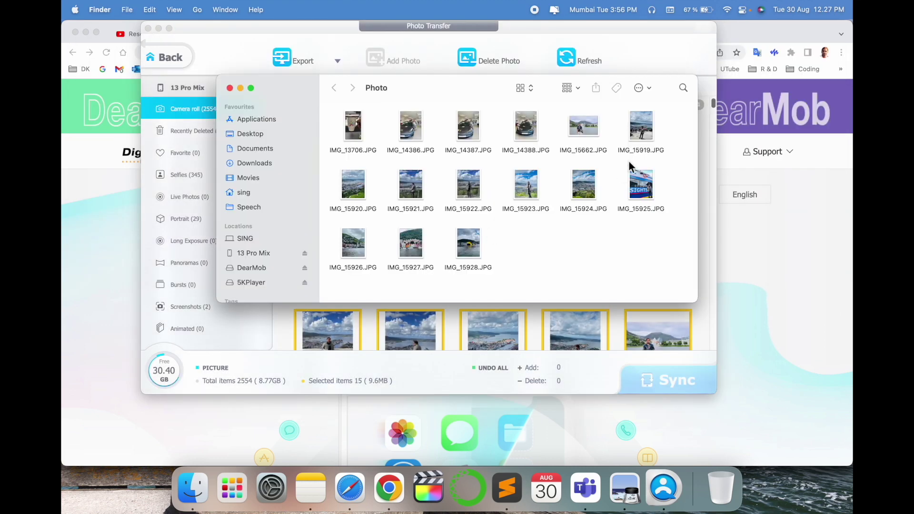
drag(671, 111, 380, 257)
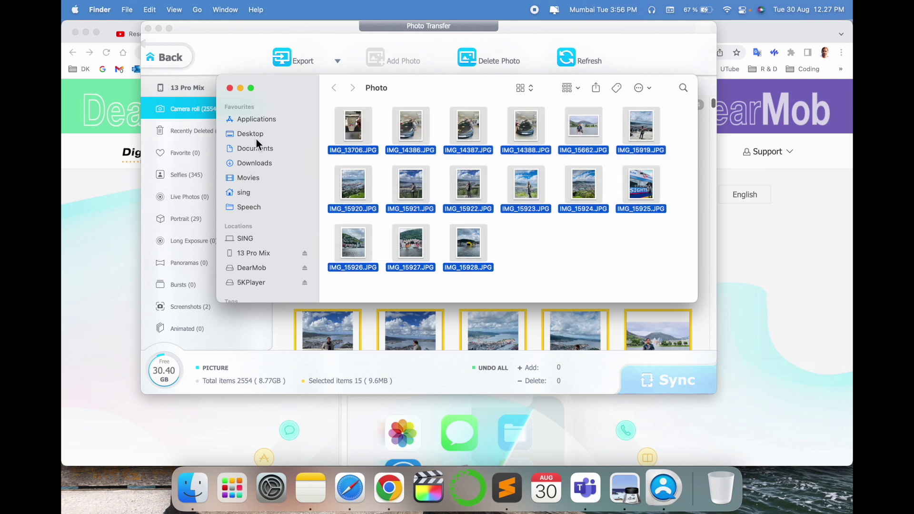
Step: Browse Desktop › iphone › DearMob › Photo to check the exported JPGs, then close Finder
click(242, 133)
double_click(524, 205)
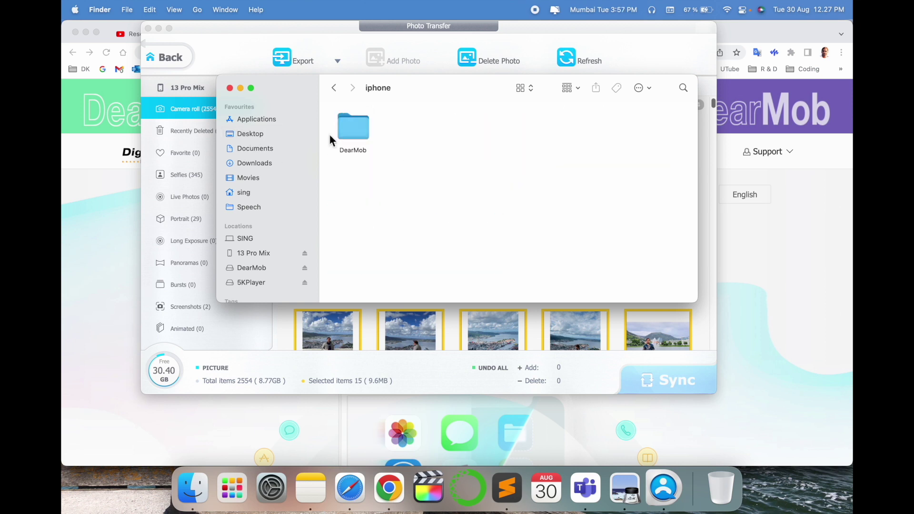
double_click(367, 136)
click(369, 137)
double_click(369, 136)
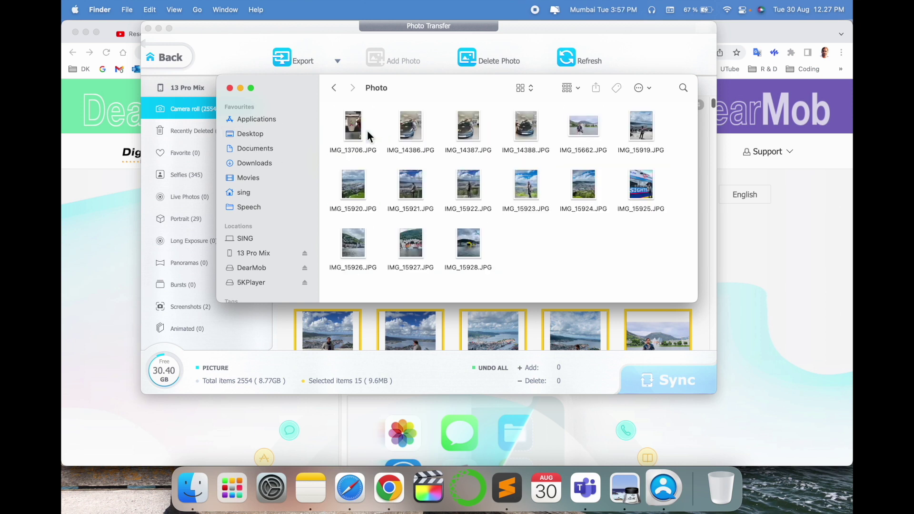
click(230, 88)
Step: Marquee-select and export three more batches of camera-roll rows (35 photos, 79.8MB) to the Photo folder
scroll(561, 232, down, 10)
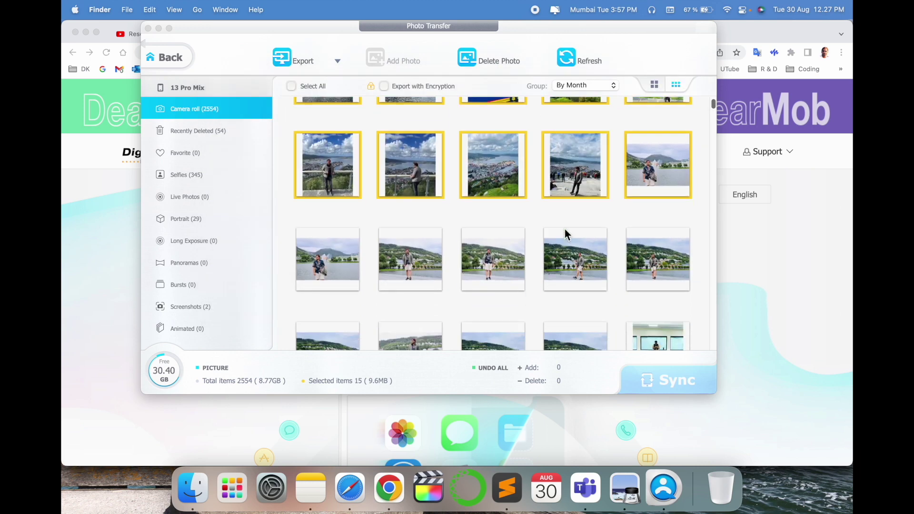
drag(705, 180, 324, 348)
click(287, 55)
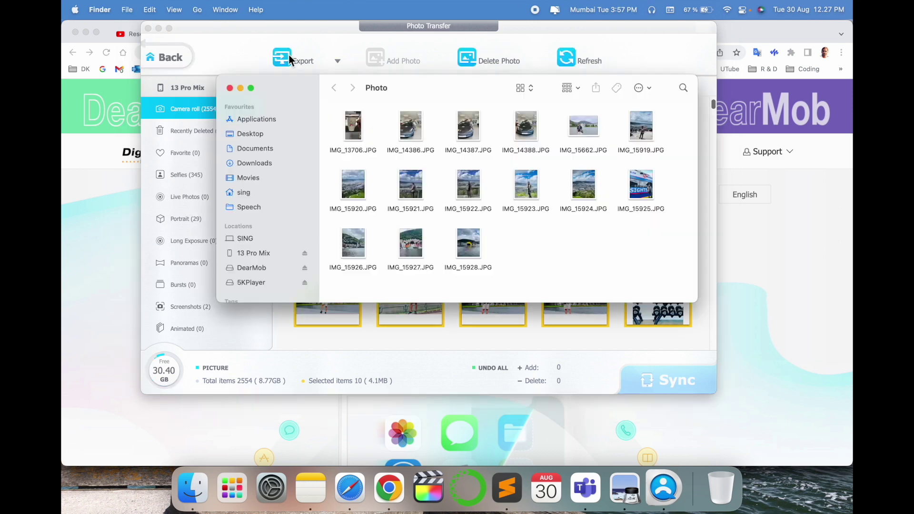
click(605, 349)
scroll(614, 295, down, 3)
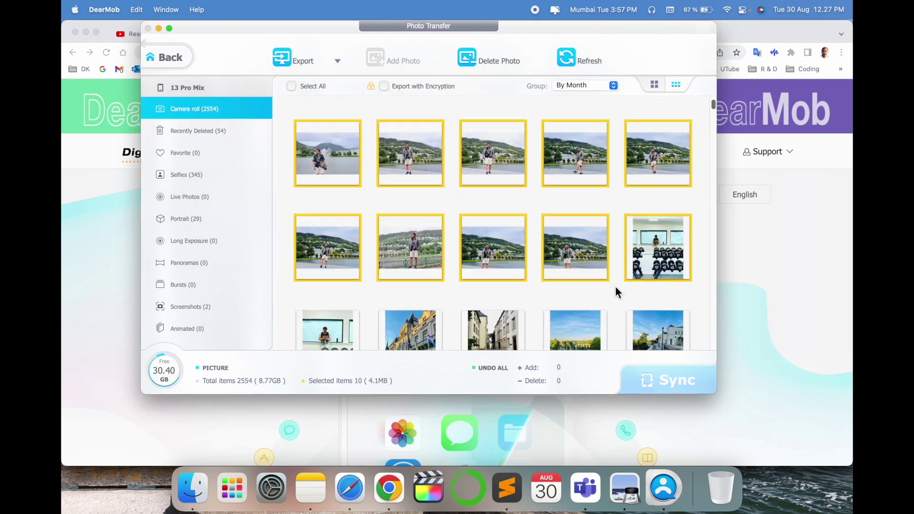
drag(693, 238, 331, 325)
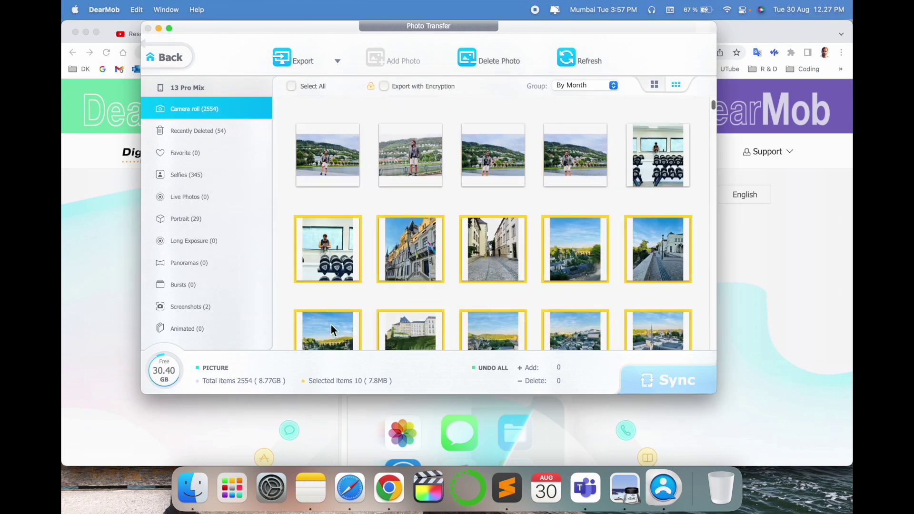
click(287, 55)
scroll(554, 342, down, 3)
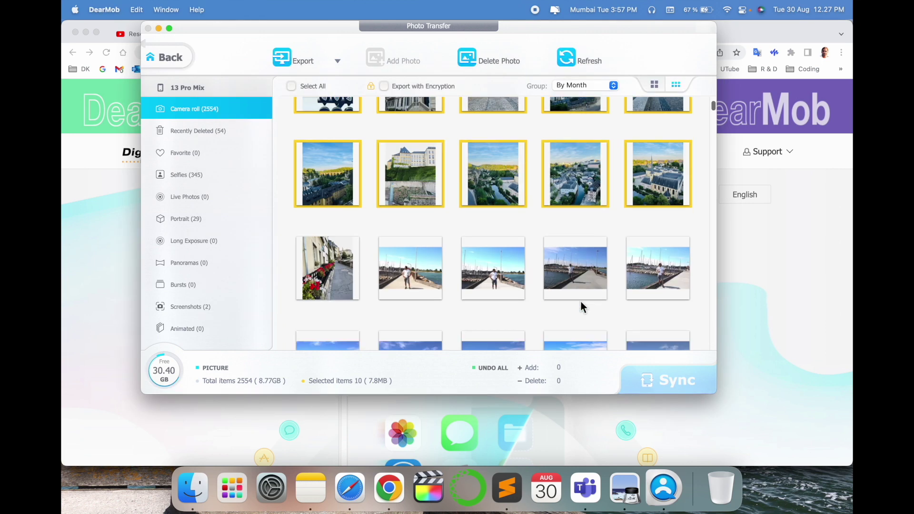
drag(691, 235, 309, 303)
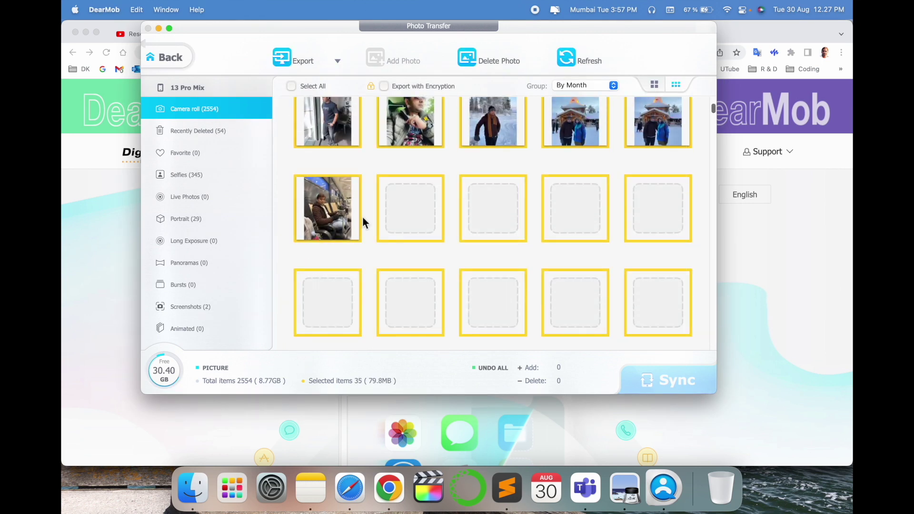
click(295, 61)
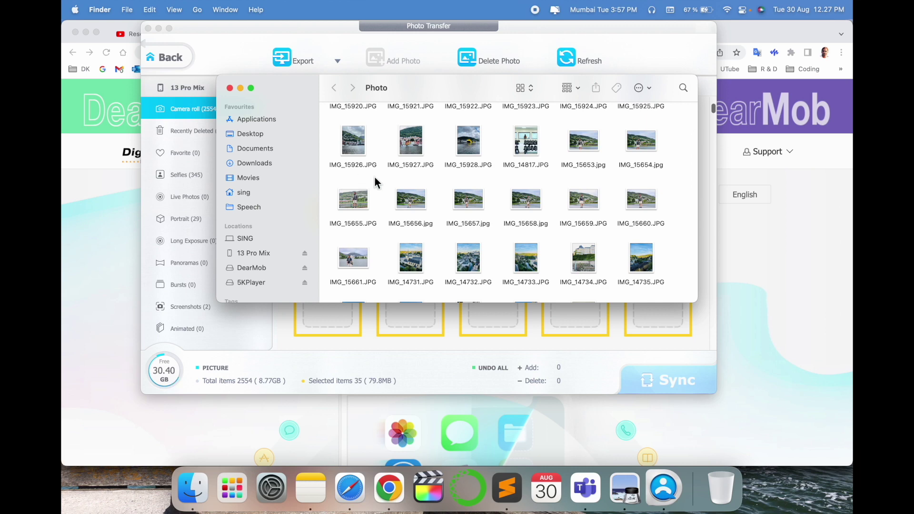
click(229, 88)
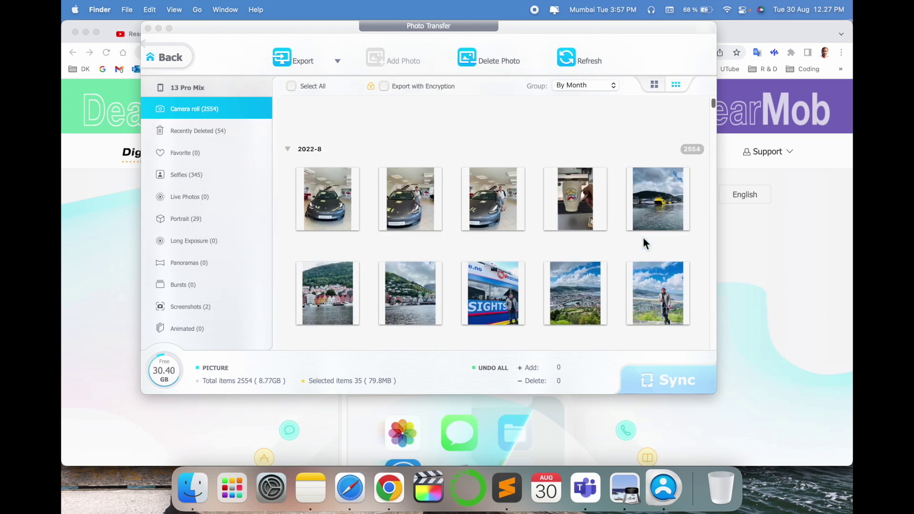
Step: Group the camera roll By Month, enlarge and reposition the Photo Transfer window, then close it
click(587, 83)
click(585, 76)
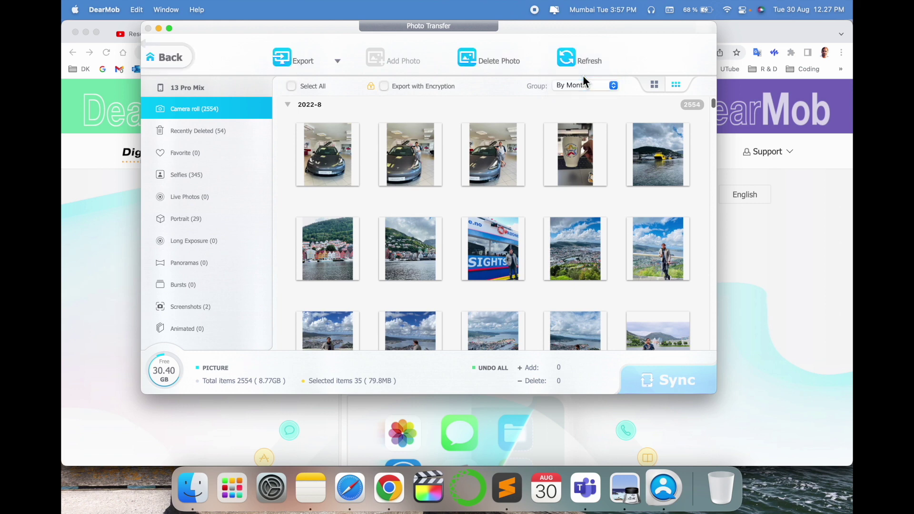
drag(310, 34, 282, 37)
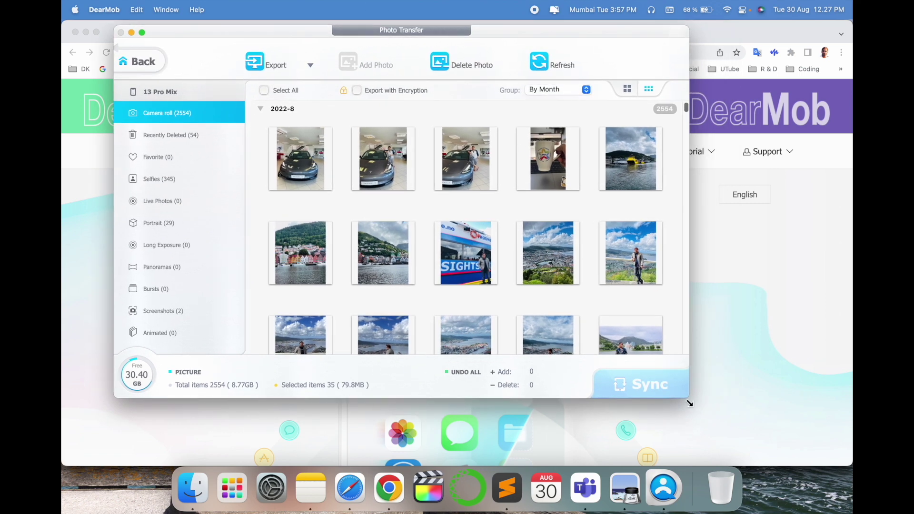
drag(689, 403, 785, 458)
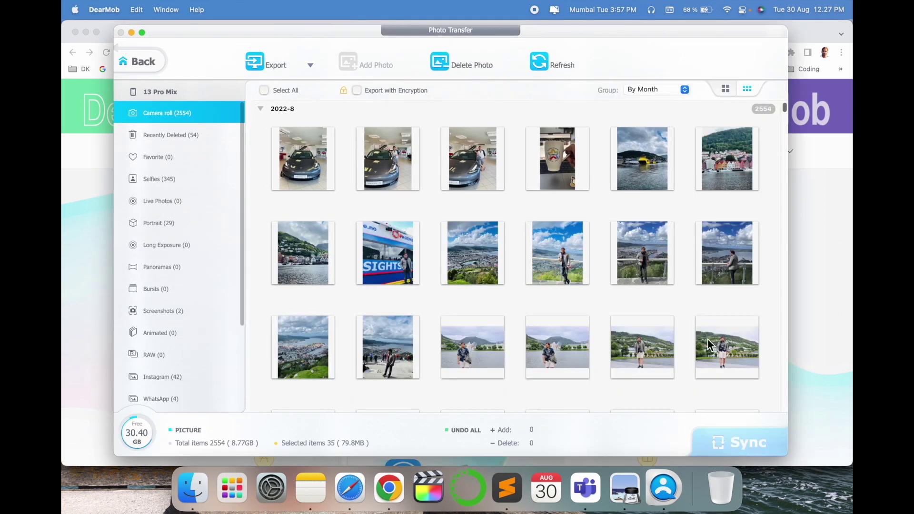
drag(267, 36, 259, 30)
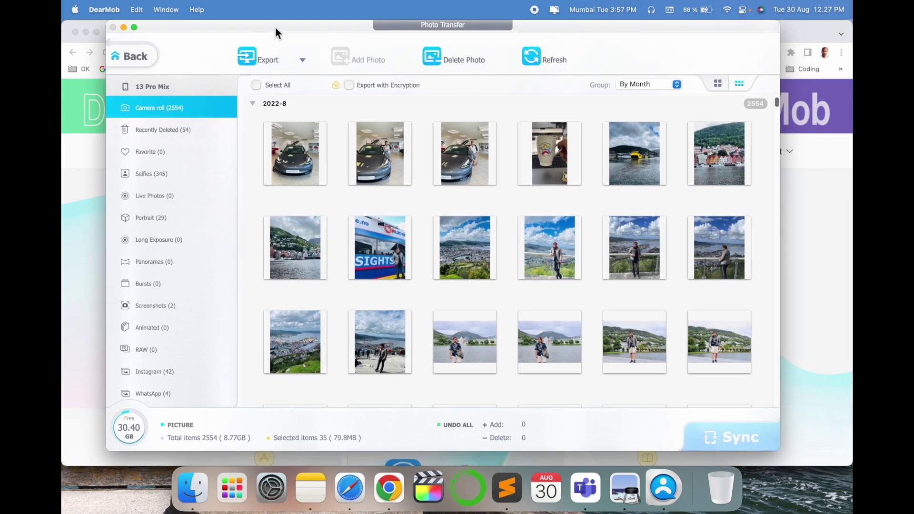
click(146, 67)
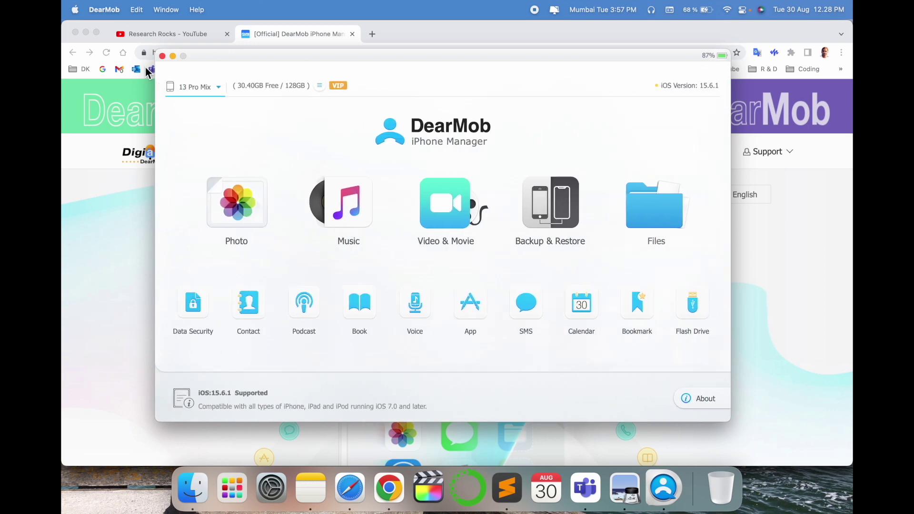
click(320, 208)
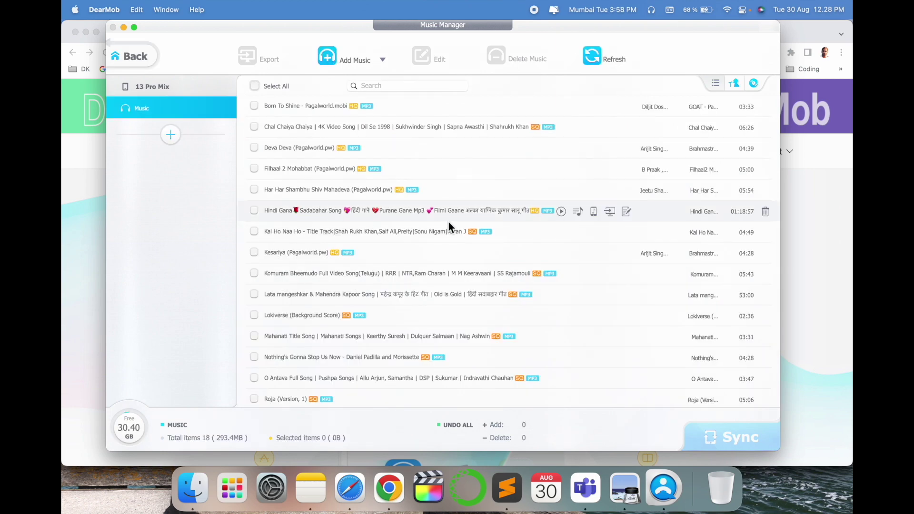
scroll(448, 222, down, 4)
scroll(448, 225, up, 5)
scroll(450, 224, down, 4)
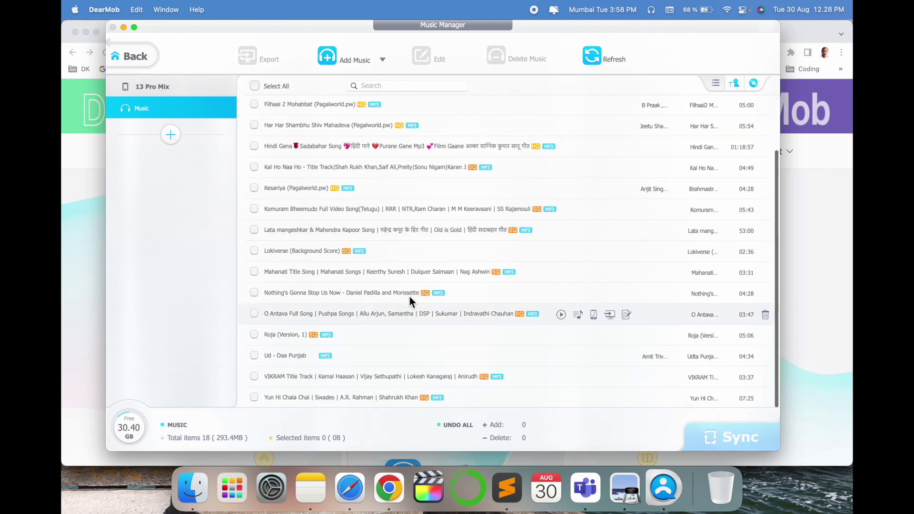
click(255, 86)
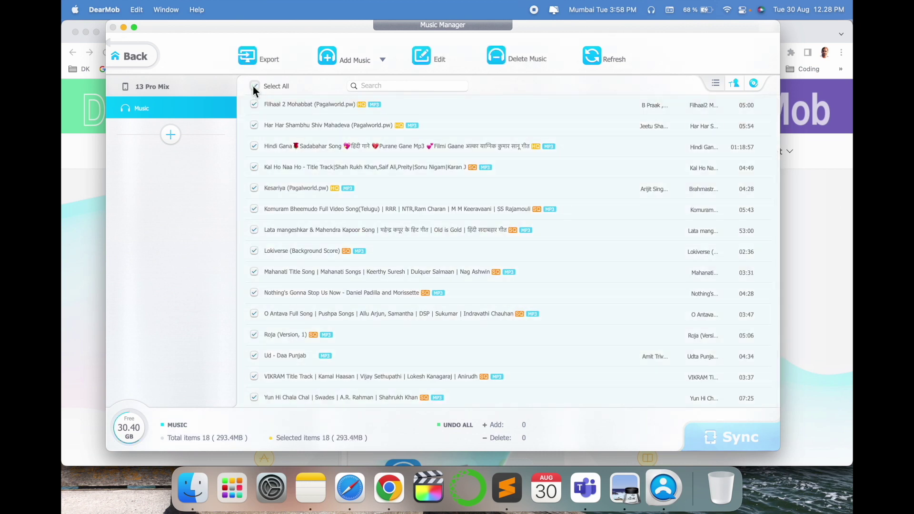
mouse_move(533, 143)
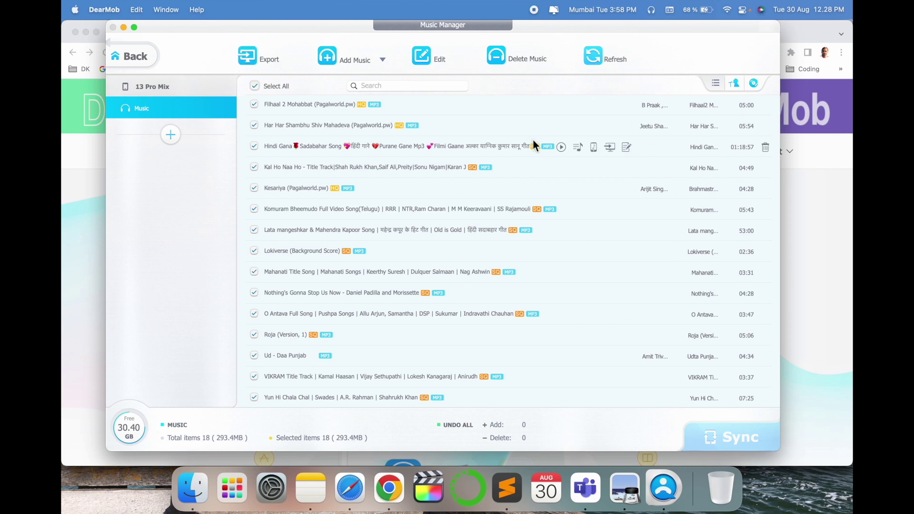
click(170, 135)
click(223, 130)
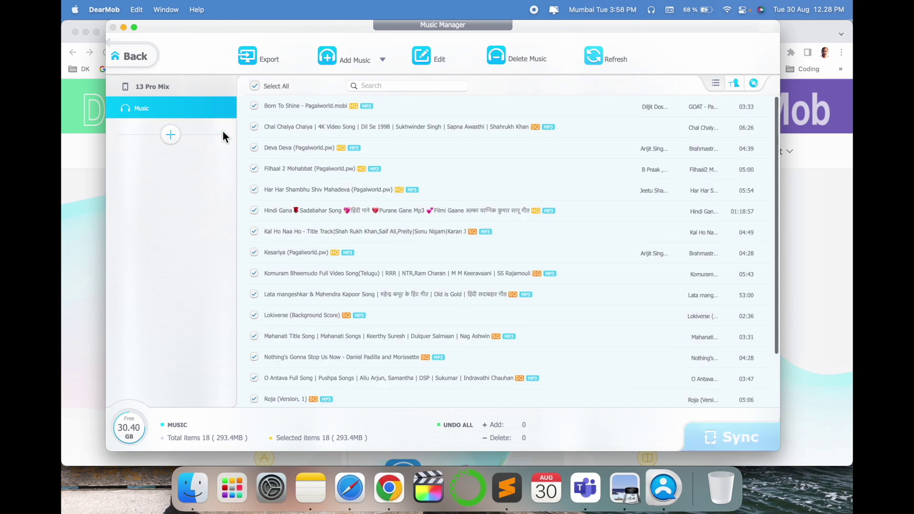
click(347, 62)
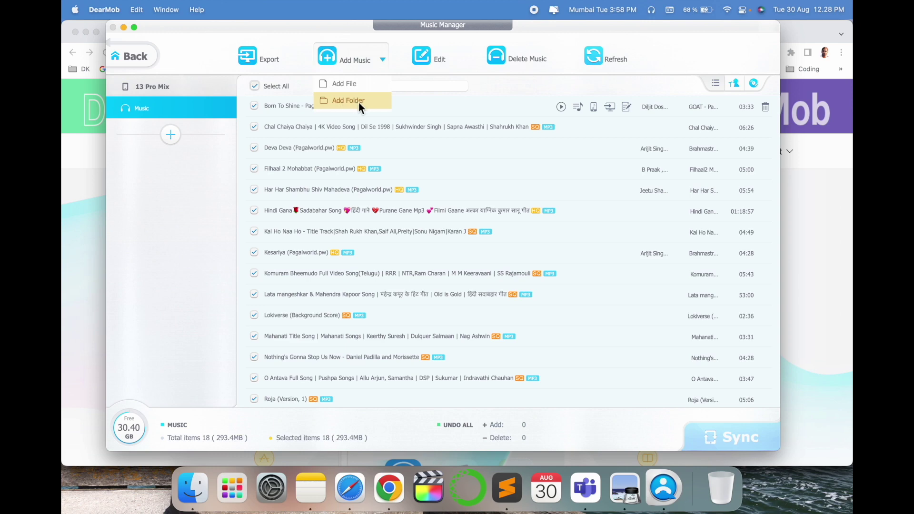
click(447, 58)
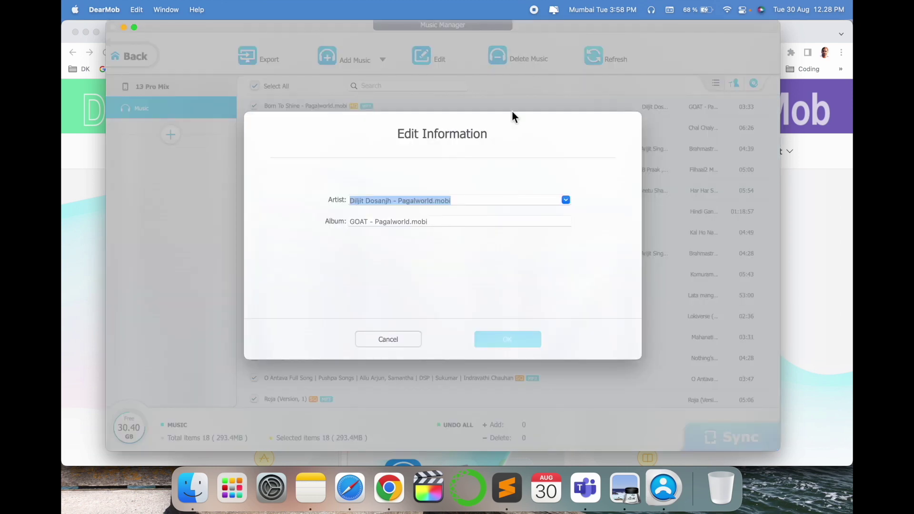
click(389, 340)
click(143, 62)
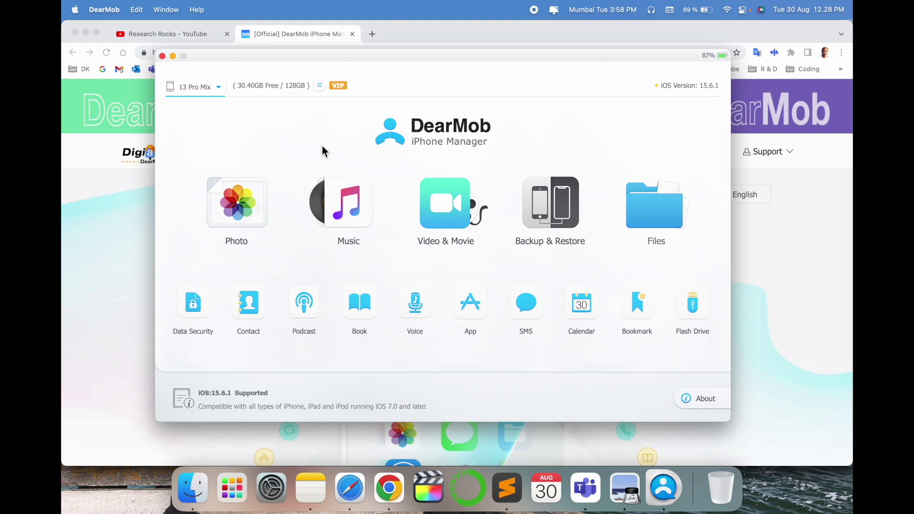
drag(362, 52, 354, 39)
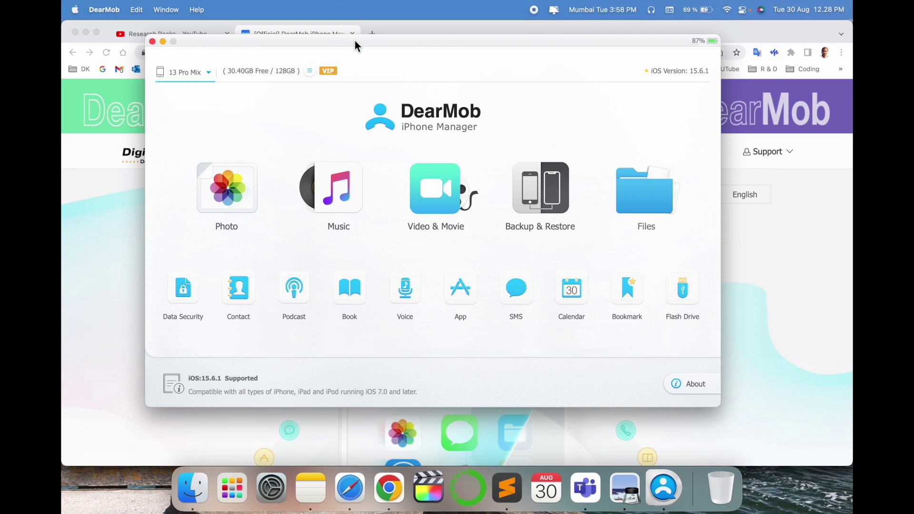
click(512, 296)
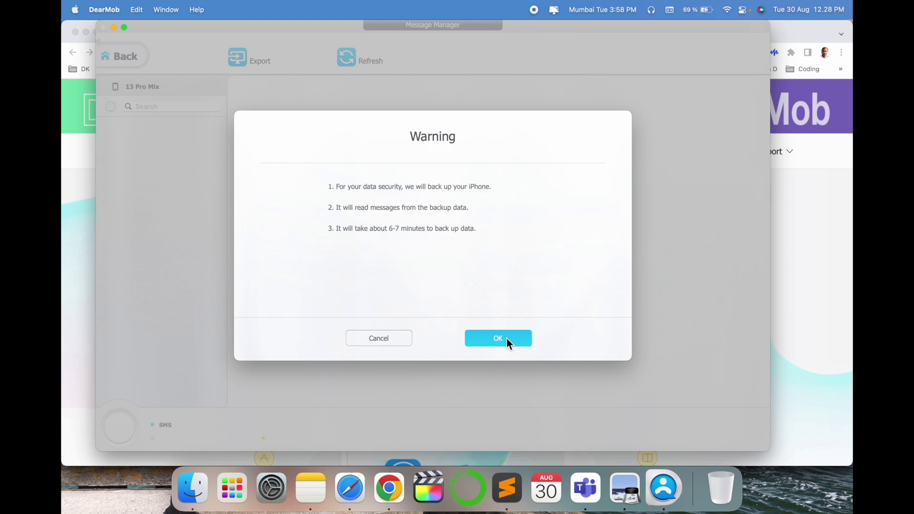
click(508, 341)
click(486, 342)
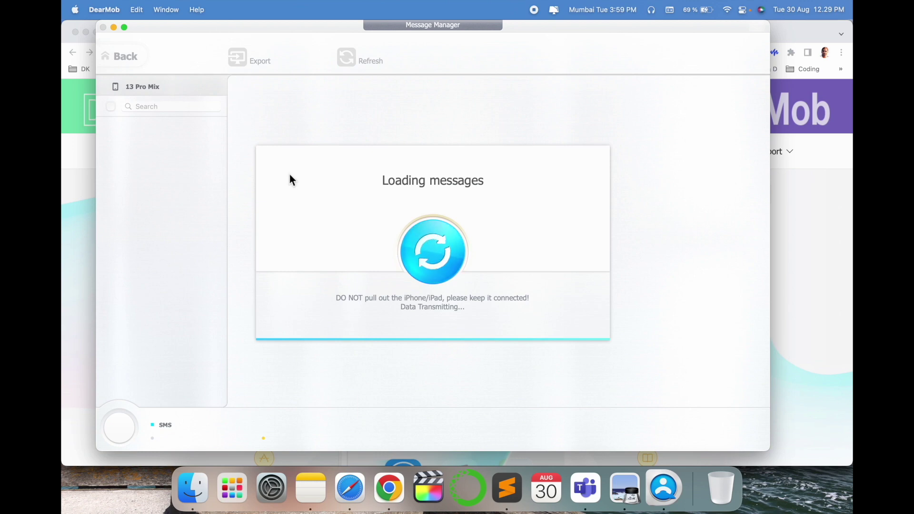
click(121, 57)
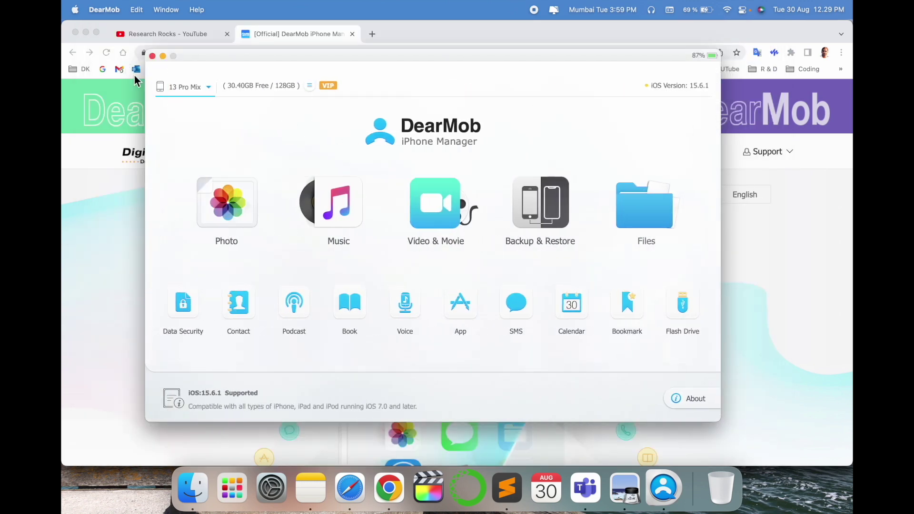
Step: Glance at the Calendar manager, then open Flash Drive to see its empty general_storage folder
click(571, 300)
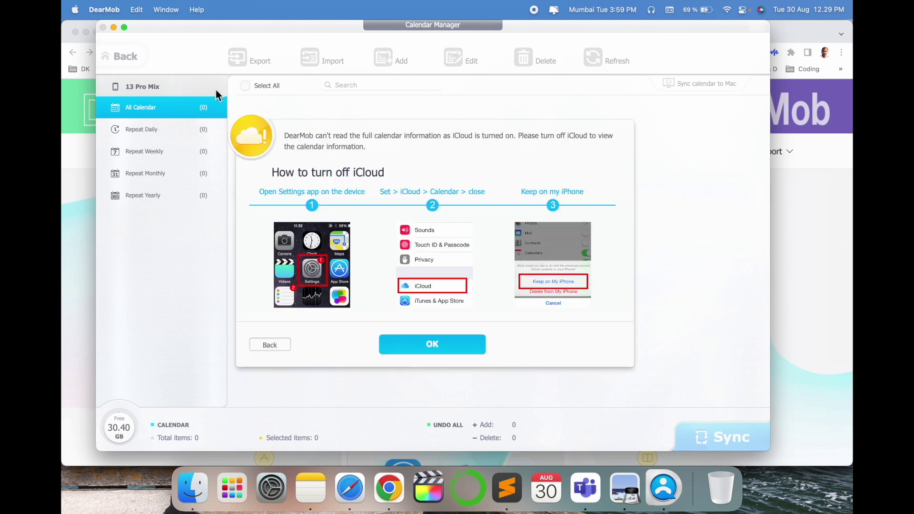
click(121, 57)
click(690, 308)
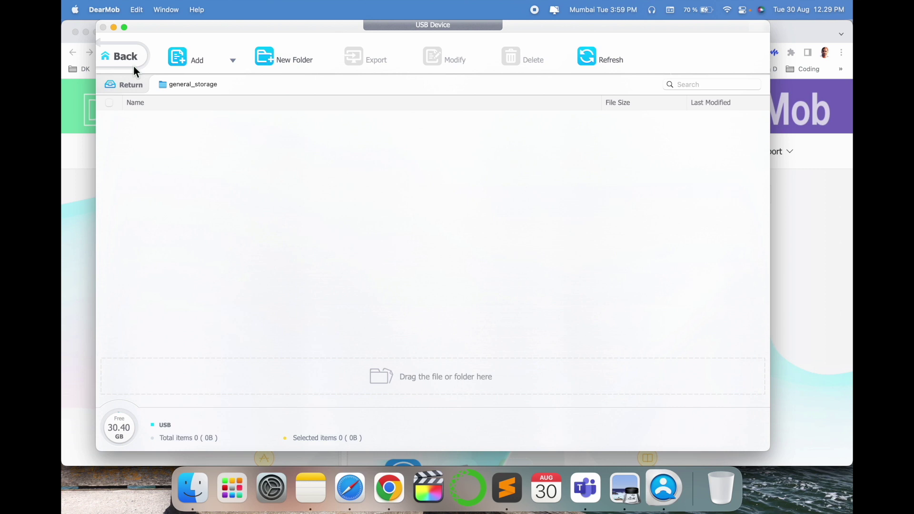
Step: Leave the empty Flash Drive view and go back to the DearMob main dashboard
click(124, 60)
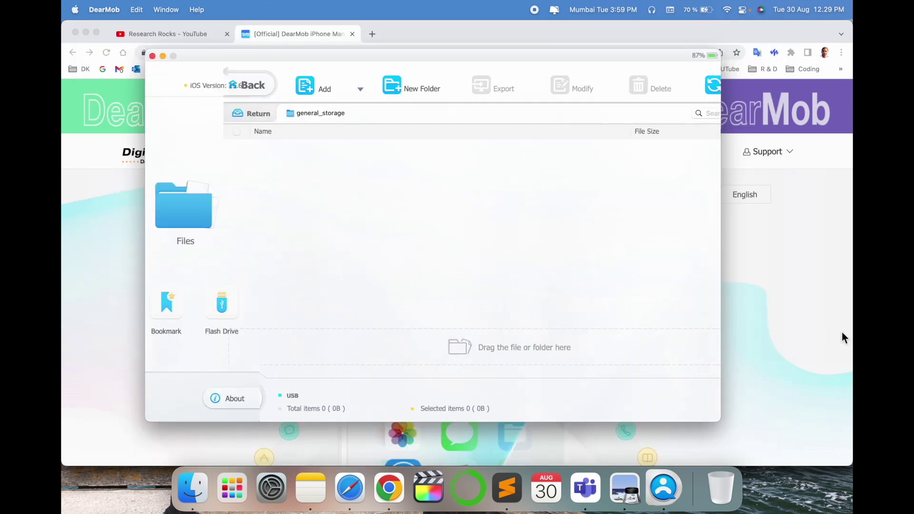